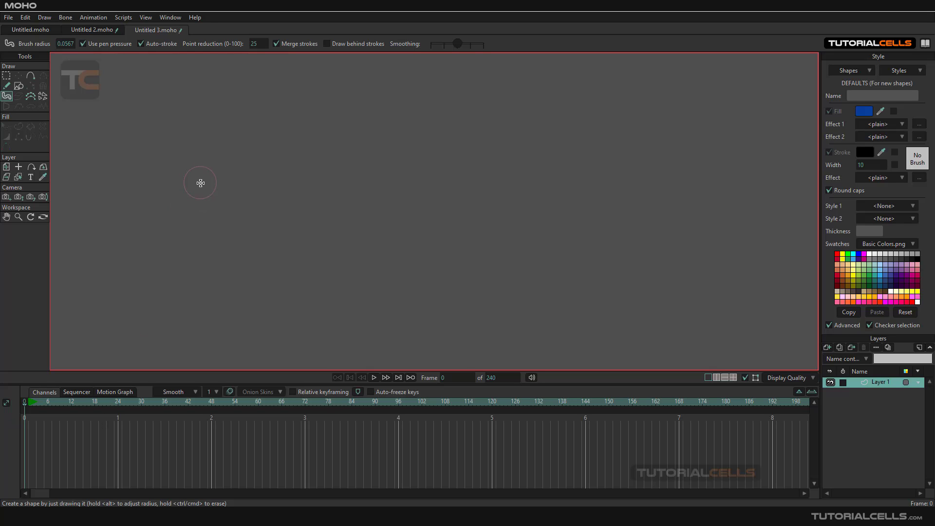
- Set the brush radius to about 0.065 and draw a long wavy Blob Brush stroke across the canvas
mouse_move(201, 183)
mouse_down()
mouse_move(238, 182)
mouse_move(184, 197)
mouse_up()
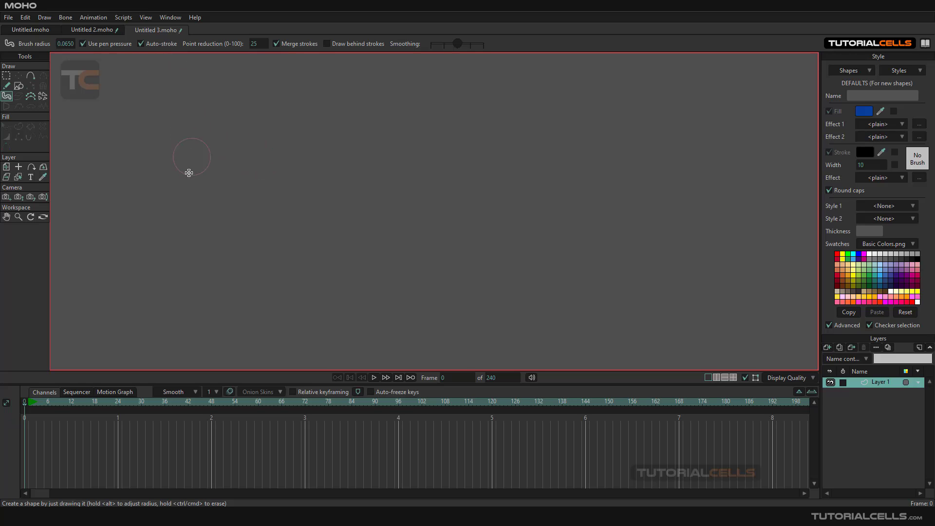
mouse_move(178, 197)
mouse_down()
mouse_move(216, 204)
mouse_move(387, 147)
mouse_move(422, 156)
mouse_move(536, 223)
mouse_move(560, 224)
mouse_move(621, 197)
mouse_move(669, 121)
mouse_up()
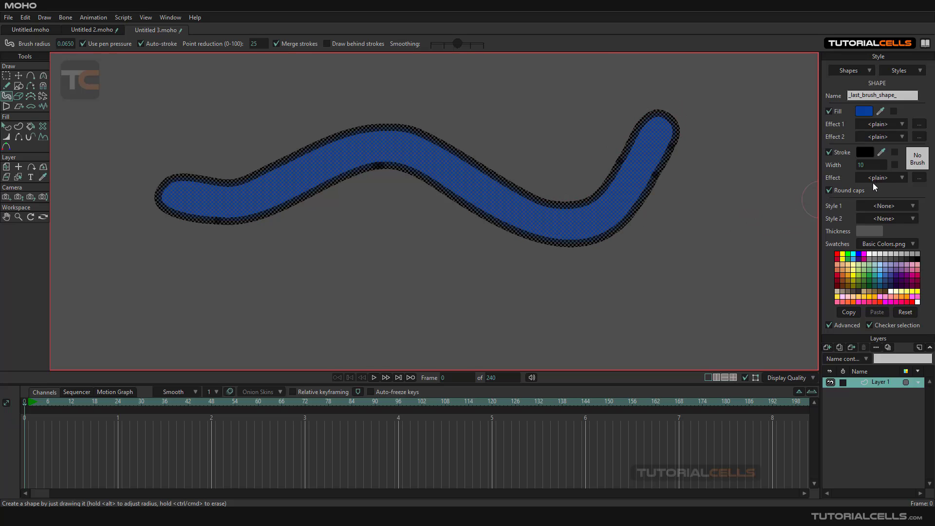
- Pick the purple fill colour A01DB4 for the brush
click(864, 112)
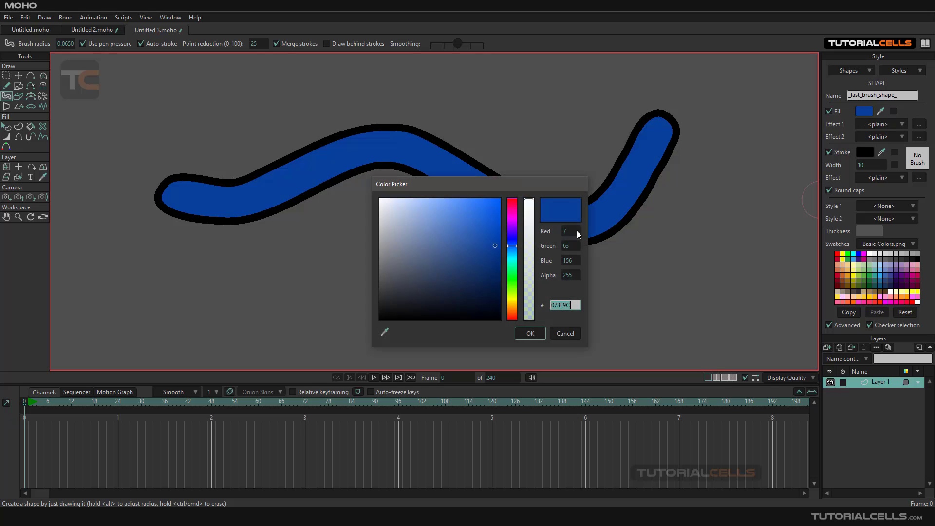
click(514, 222)
click(480, 234)
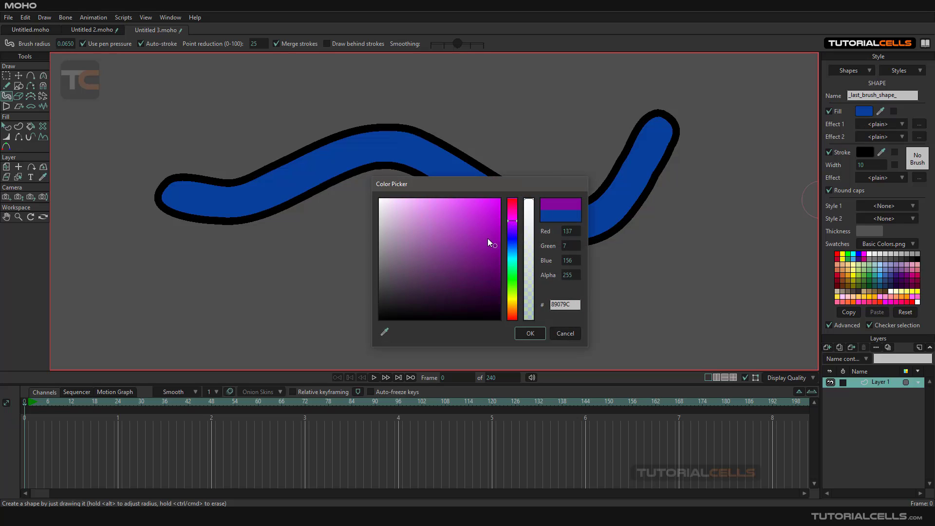
click(522, 333)
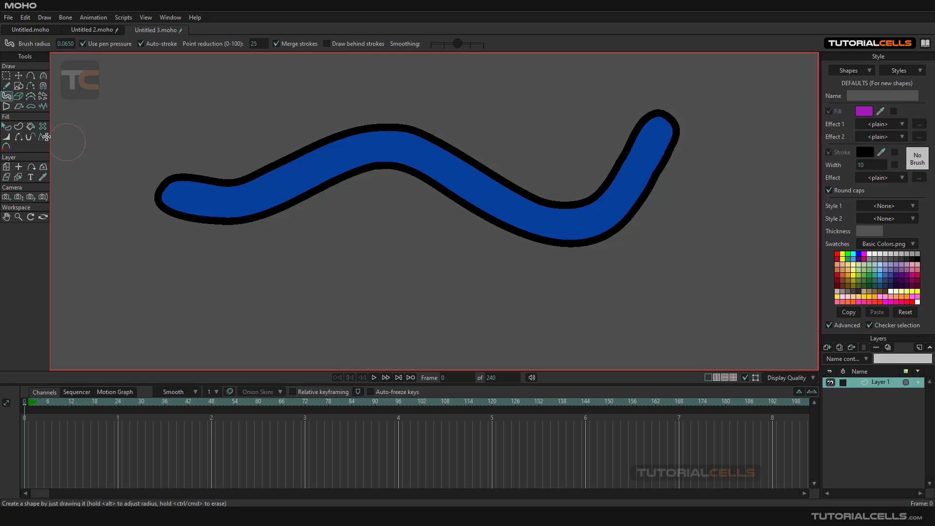
- Select the wavy stroke's shape, change its fill to a brighter blue and deselect it
click(7, 126)
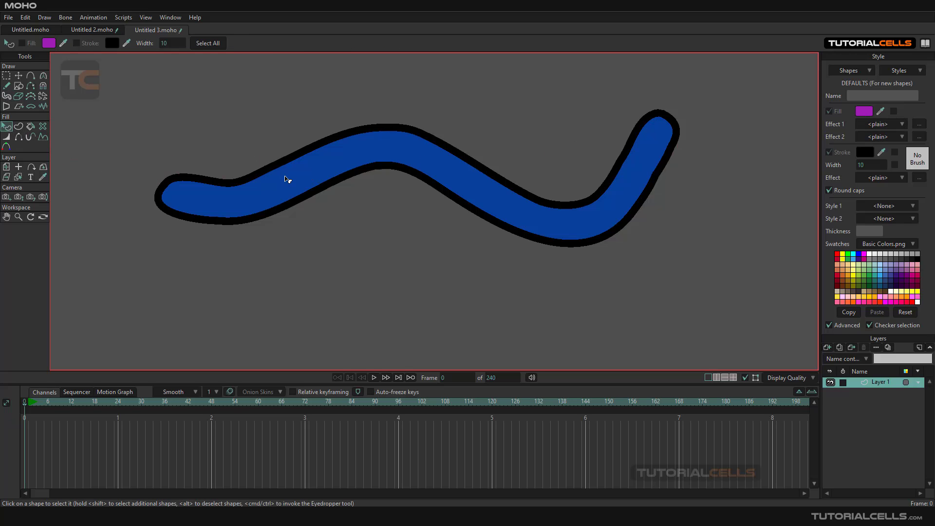
click(287, 179)
click(864, 113)
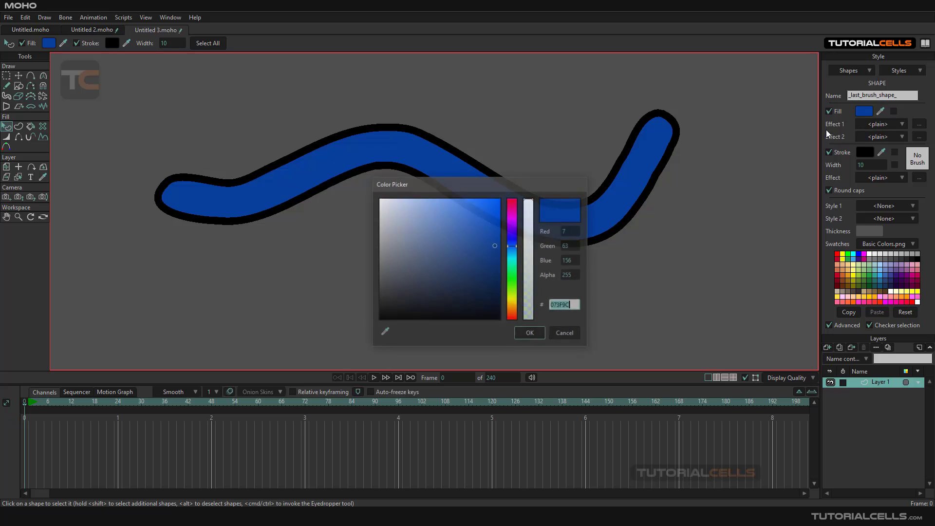
drag(481, 235, 484, 225)
click(524, 334)
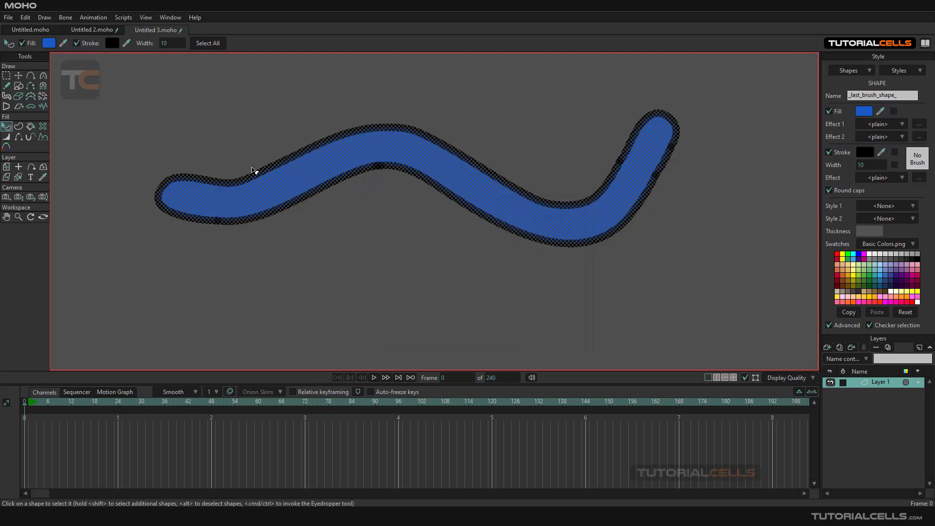
click(320, 220)
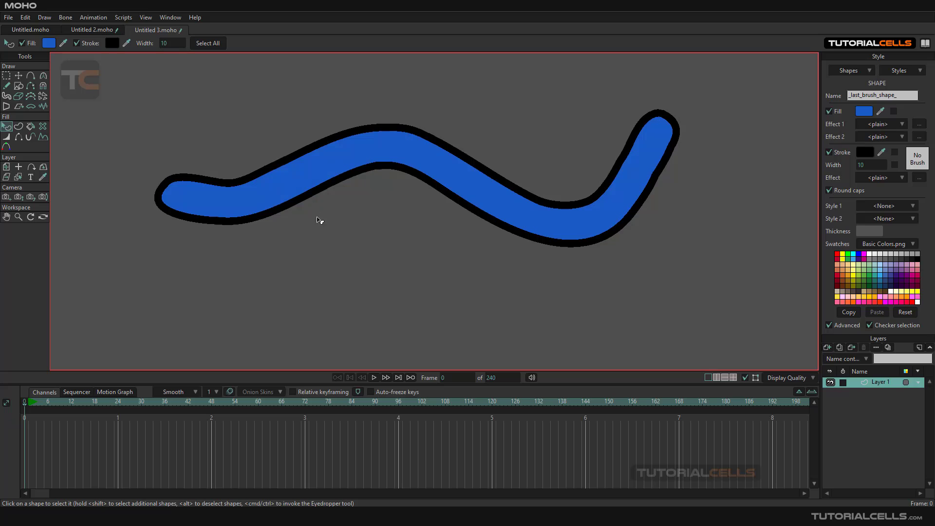
- Draw a short Blob Brush stroke branching down from the wavy stroke, and undo the recent drawing and colour changes
click(6, 96)
drag(316, 184, 389, 285)
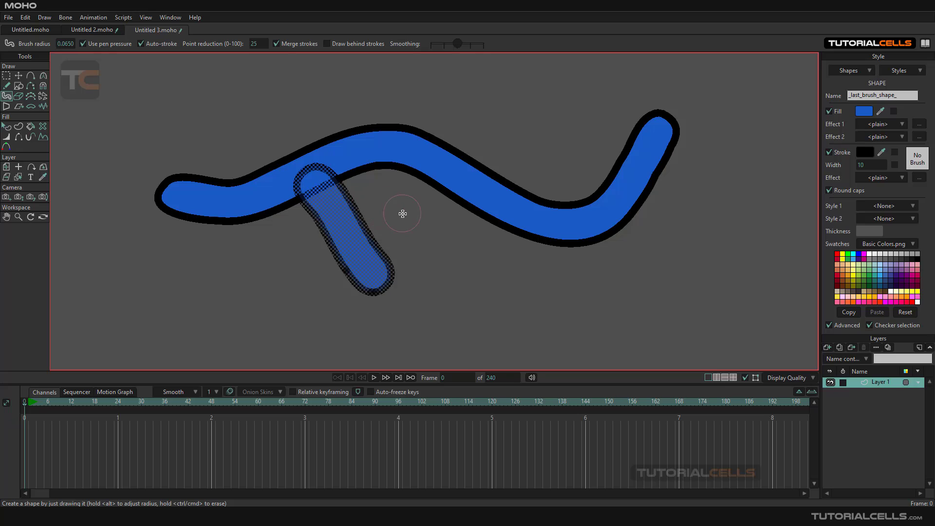
key(ctrl+z)
key(ctrl+z)
key(ctrl+z)
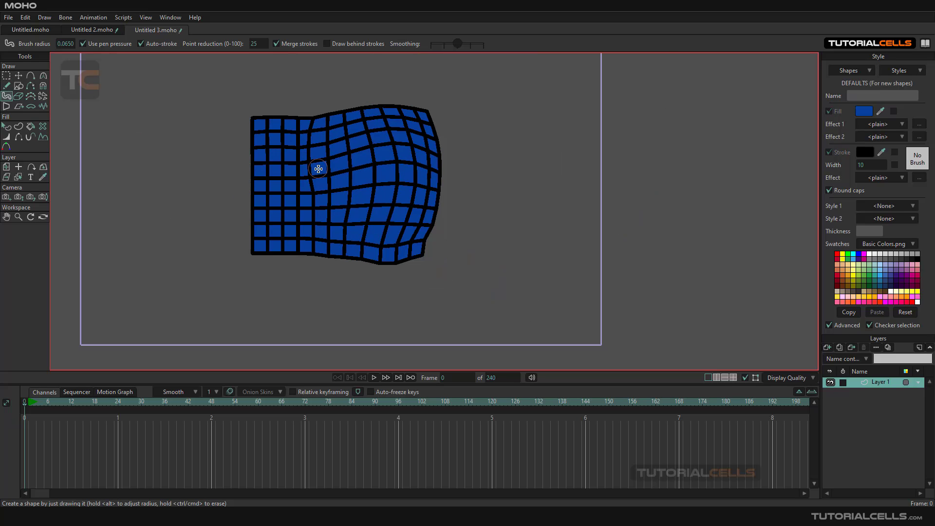
- Select all points of the warped blue grid with Select Points and delete it
scroll(318, 169, down, 3)
click(6, 76)
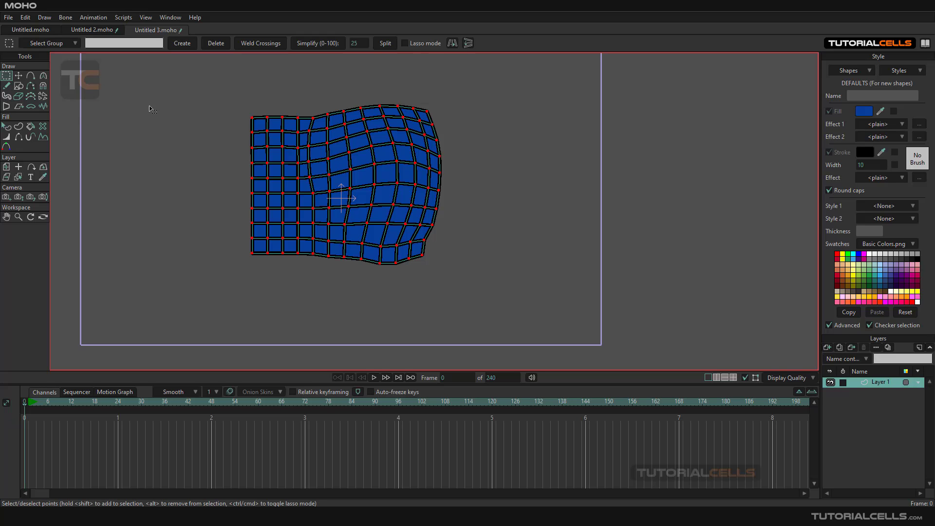
drag(188, 97, 530, 309)
key(Delete)
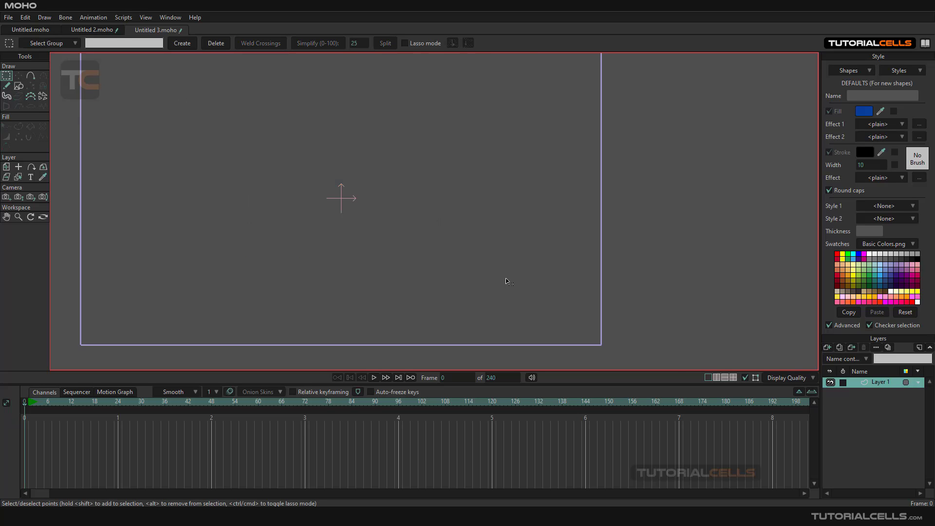
scroll(487, 270, up, 3)
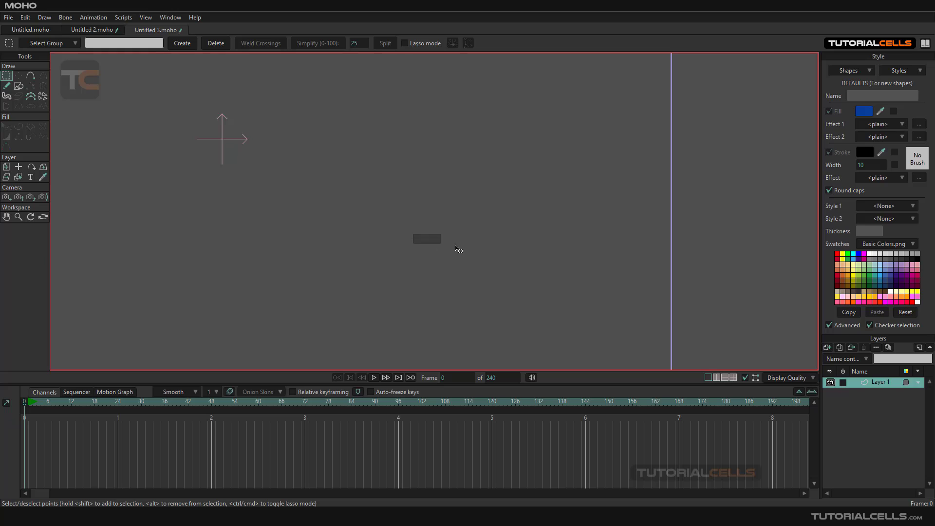
mouse_move(377, 229)
mouse_down()
mouse_move(534, 255)
mouse_move(532, 243)
mouse_up()
scroll(517, 249, down, 1)
scroll(517, 249, up, 1)
scroll(519, 252, down, 1)
- Draw five crossing Blob Brush strokes with Merge strokes enabled so they form one branching shape
click(7, 96)
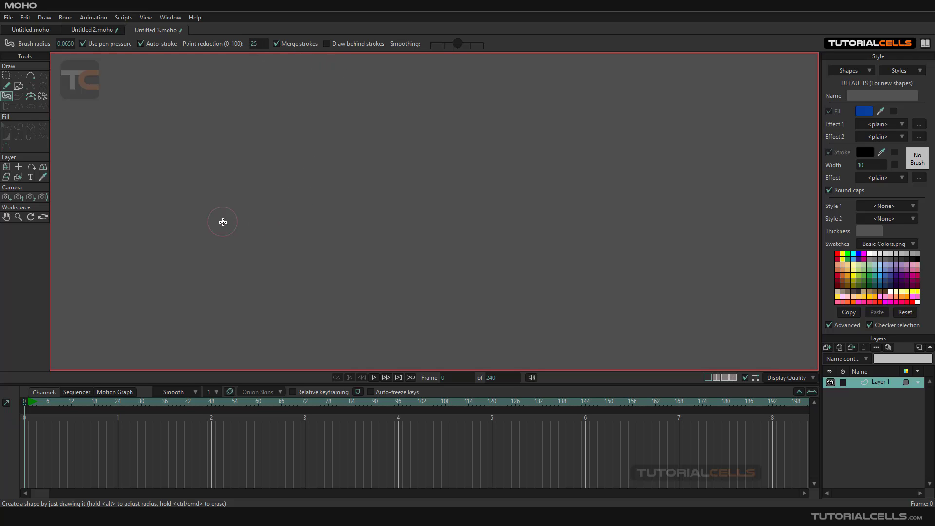
mouse_move(222, 222)
mouse_down()
mouse_move(420, 189)
mouse_move(566, 125)
mouse_up()
drag(419, 192, 642, 247)
mouse_move(438, 194)
mouse_down()
mouse_move(399, 140)
mouse_move(287, 160)
mouse_up()
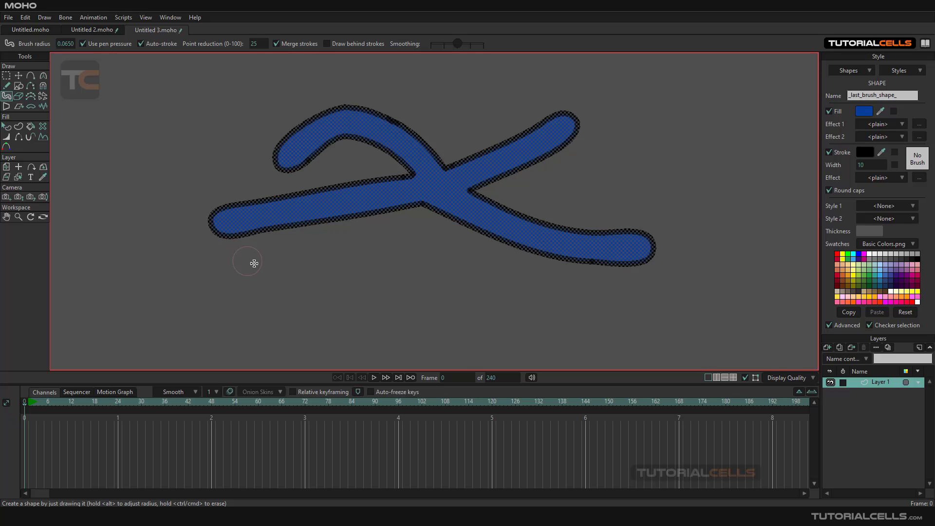
drag(338, 183, 217, 262)
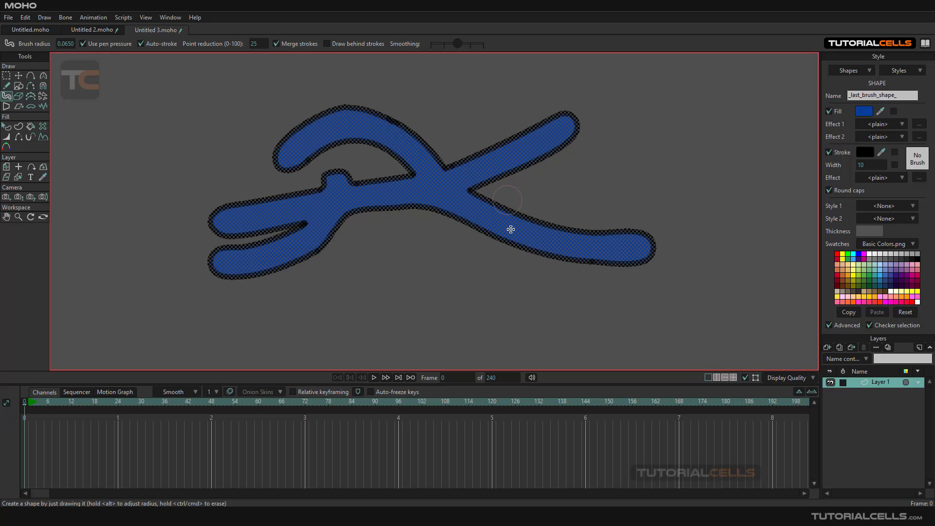
drag(507, 200, 463, 304)
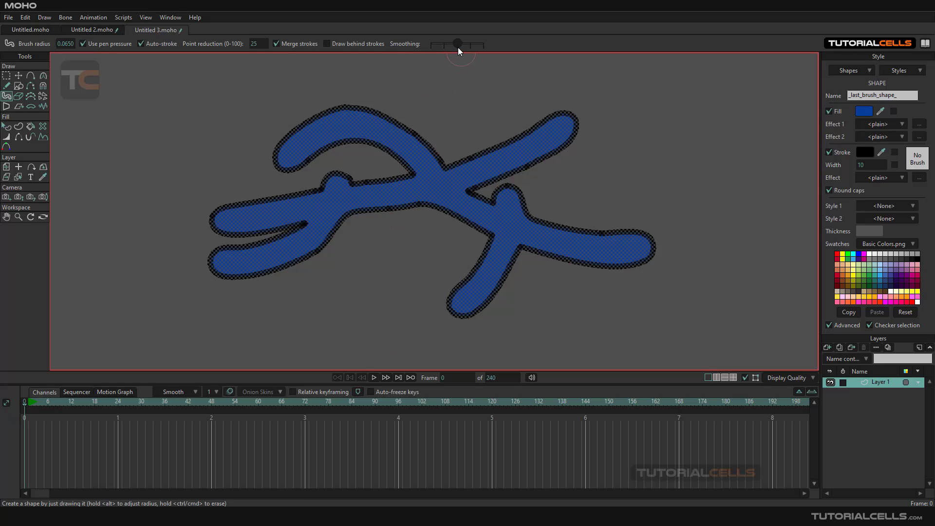
- Draw a zigzag stroke over the shape with Smoothing at minimum, and two wavy strokes beside it with Smoothing raised
mouse_move(98, 210)
mouse_down()
mouse_move(132, 108)
mouse_move(156, 285)
mouse_move(222, 133)
mouse_move(238, 248)
mouse_move(267, 214)
mouse_up()
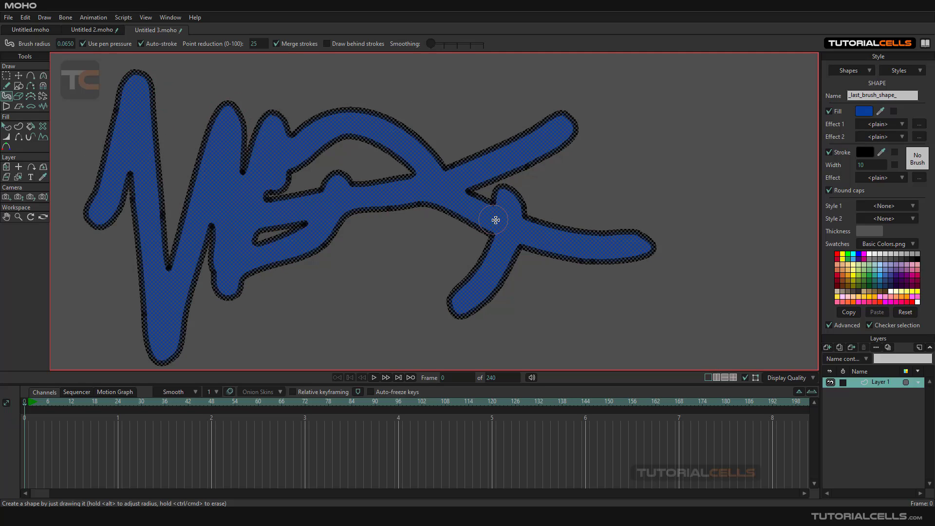
scroll(507, 225, down, 1)
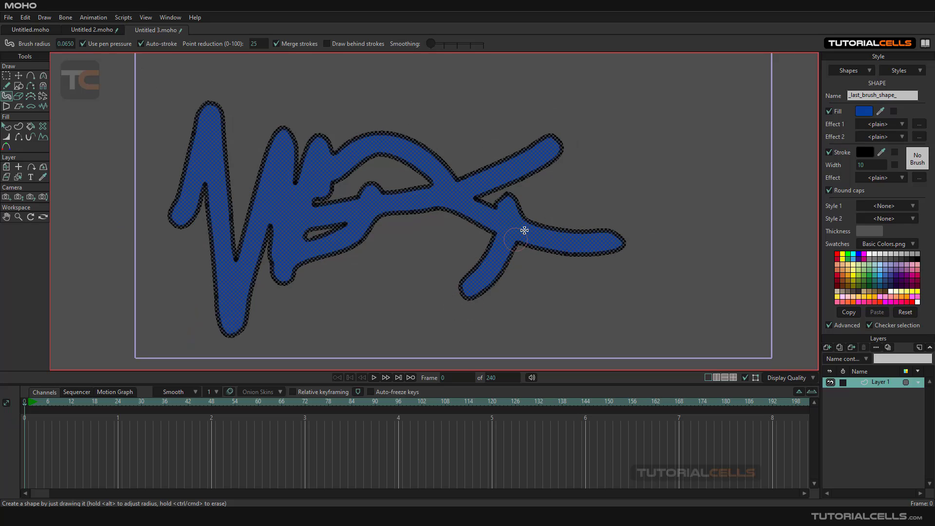
drag(525, 229, 400, 326)
drag(430, 212, 433, 197)
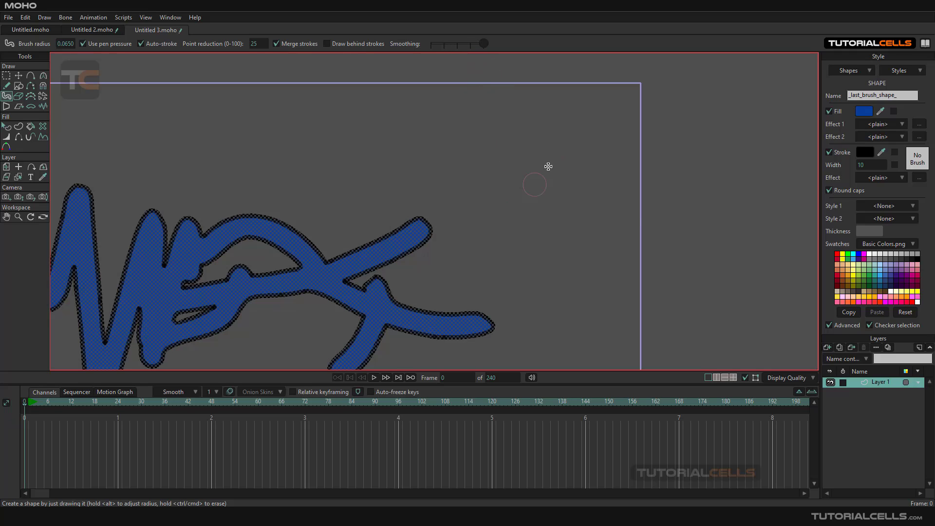
mouse_move(590, 100)
mouse_down()
mouse_move(595, 292)
mouse_move(731, 85)
mouse_move(712, 325)
mouse_up()
scroll(691, 284, down, 3)
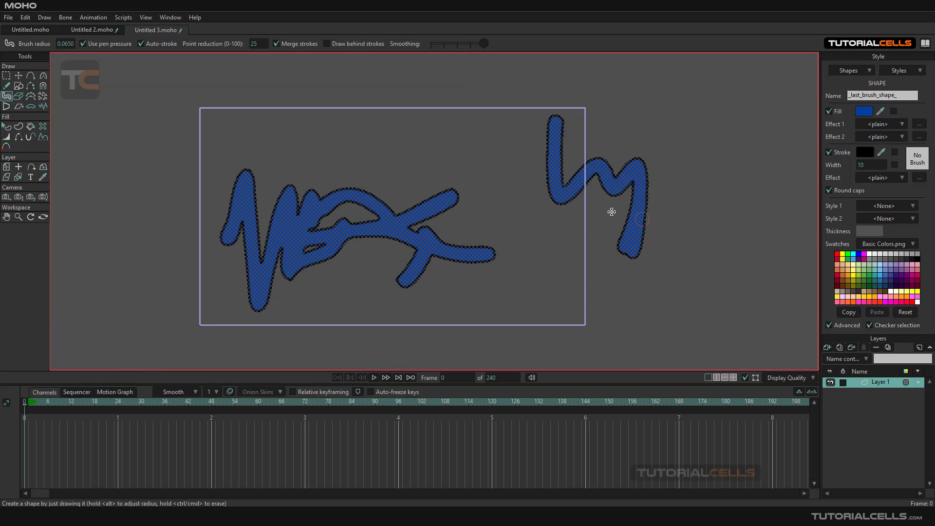
mouse_move(491, 175)
mouse_down()
mouse_move(486, 115)
mouse_move(452, 202)
mouse_move(429, 104)
mouse_move(354, 172)
mouse_up()
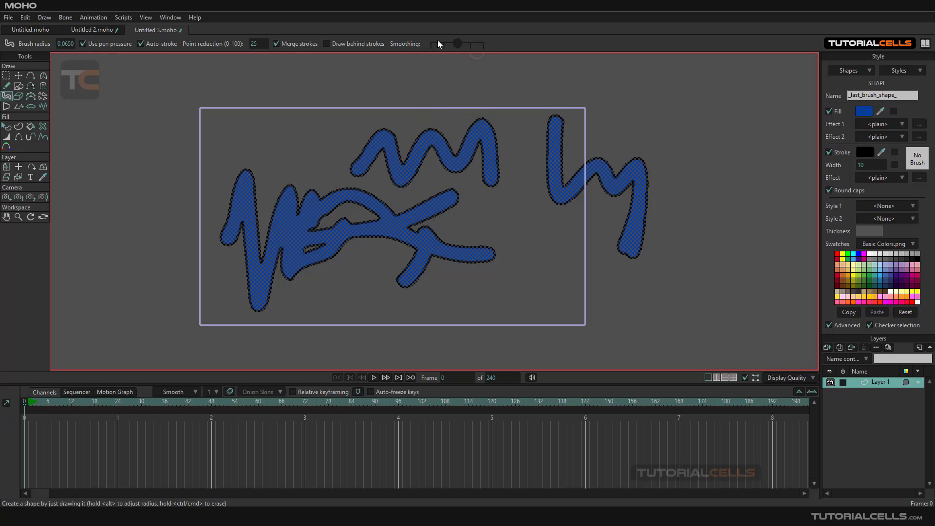
- Draw three thick overlapping strokes above the artwork with the brush reset to radius 0.25 and Merge strokes turned off
click(9, 43)
click(277, 42)
drag(277, 114, 358, 81)
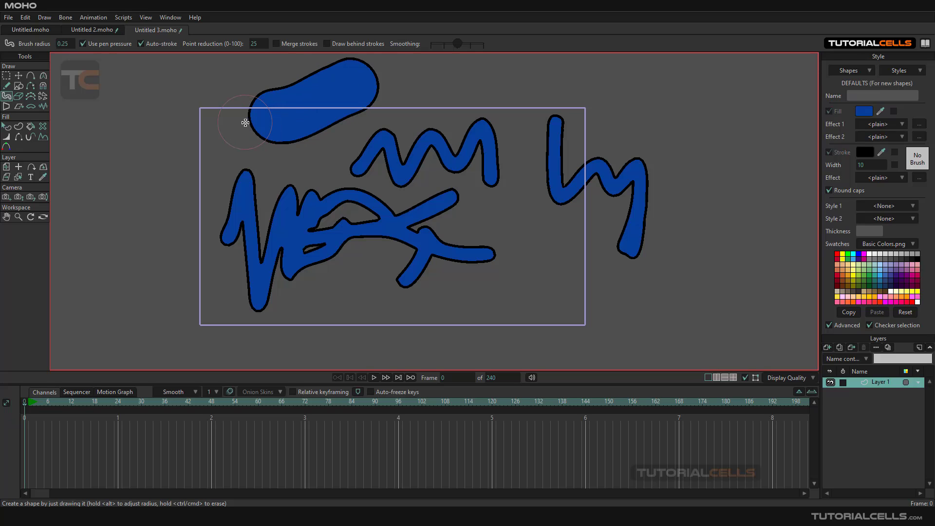
drag(263, 115, 192, 107)
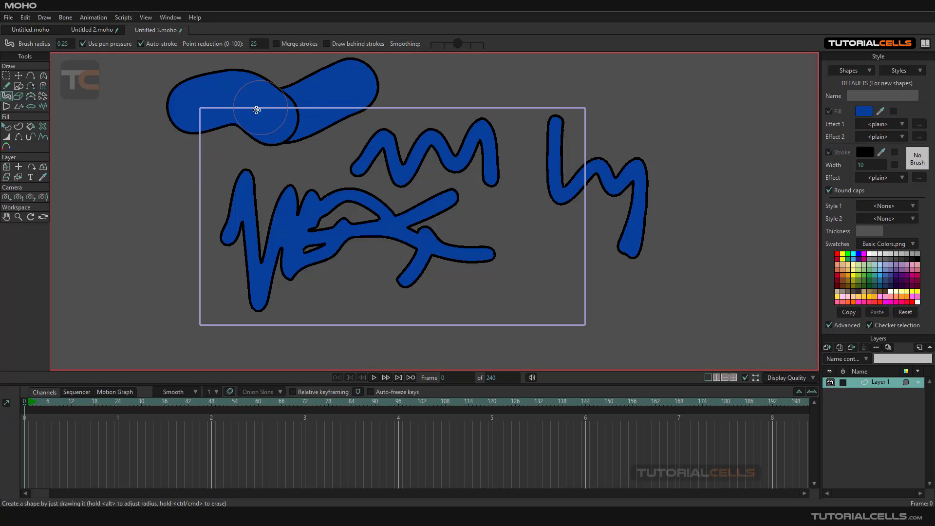
drag(256, 109, 180, 127)
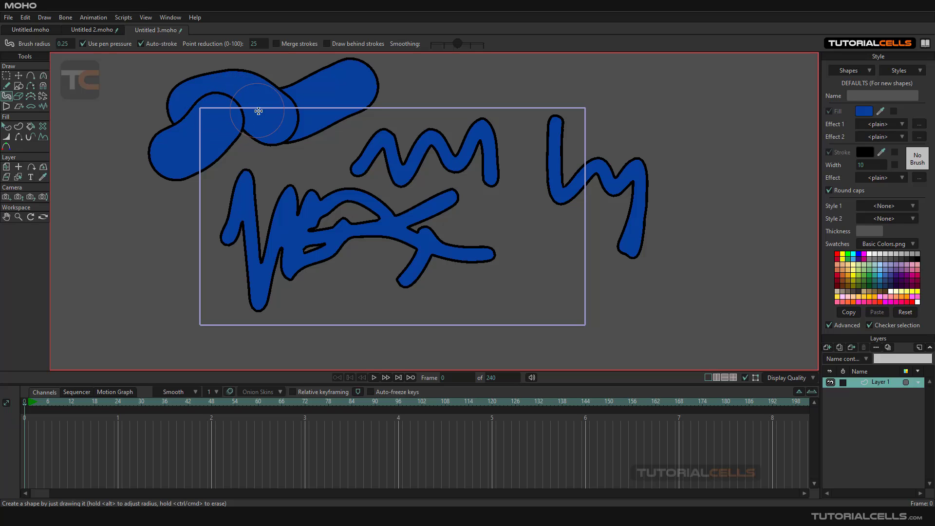
- Re-enable Merge strokes and delete all the drawn strokes from Layer 1
scroll(353, 165, down, 5)
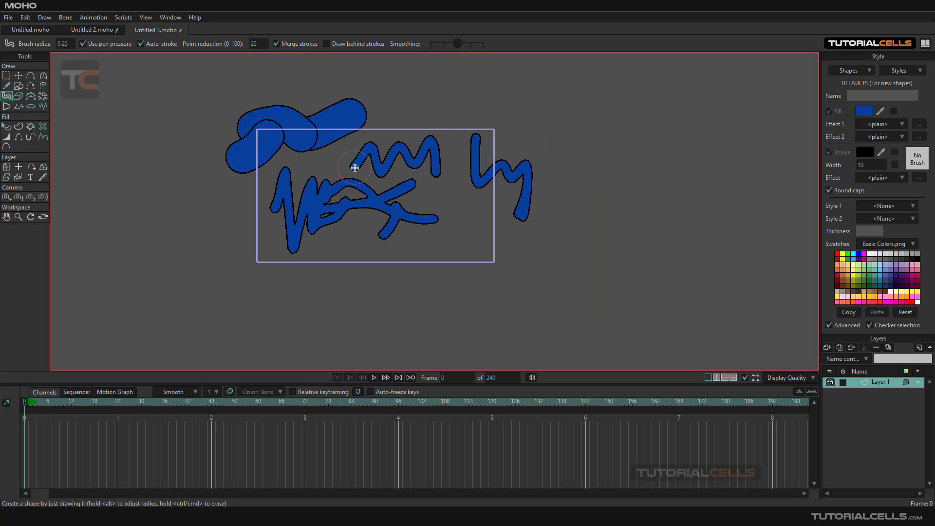
scroll(355, 167, up, 2)
click(6, 75)
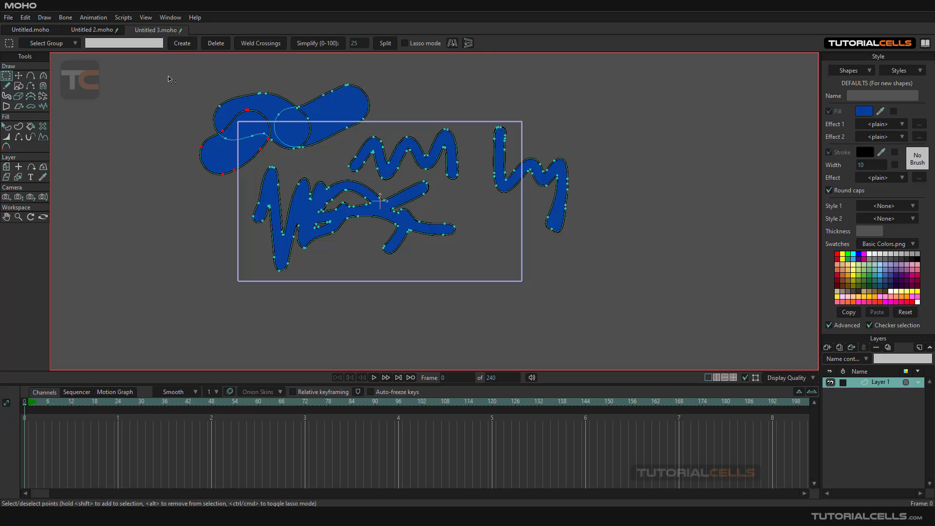
key(ctrl+a)
key(Delete)
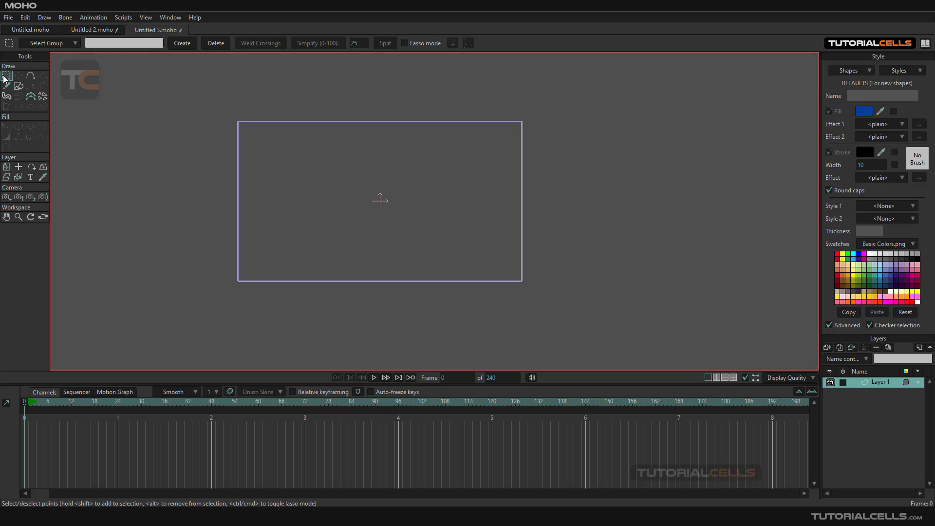
- Draw one thick diagonal Blob Brush stroke with radius 0.25 across the left edge of the project frame
scroll(370, 192, up, 3)
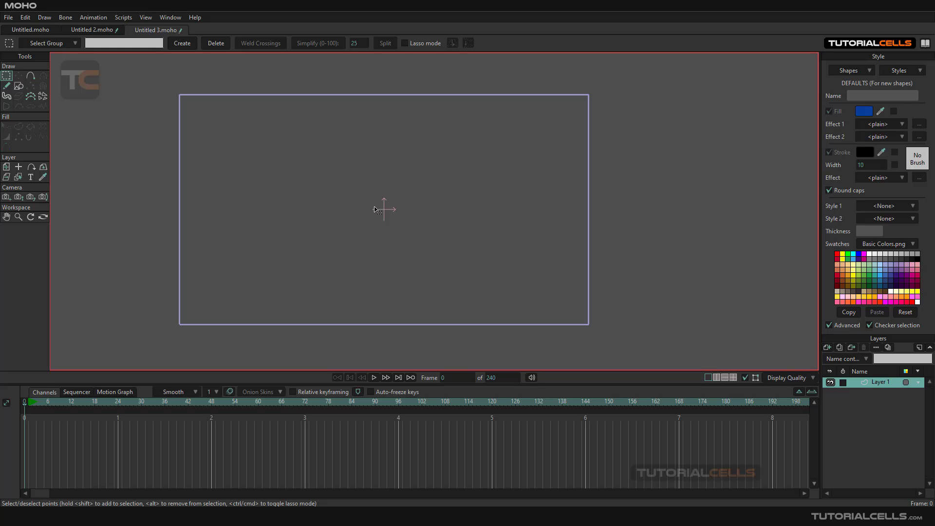
drag(390, 207, 438, 207)
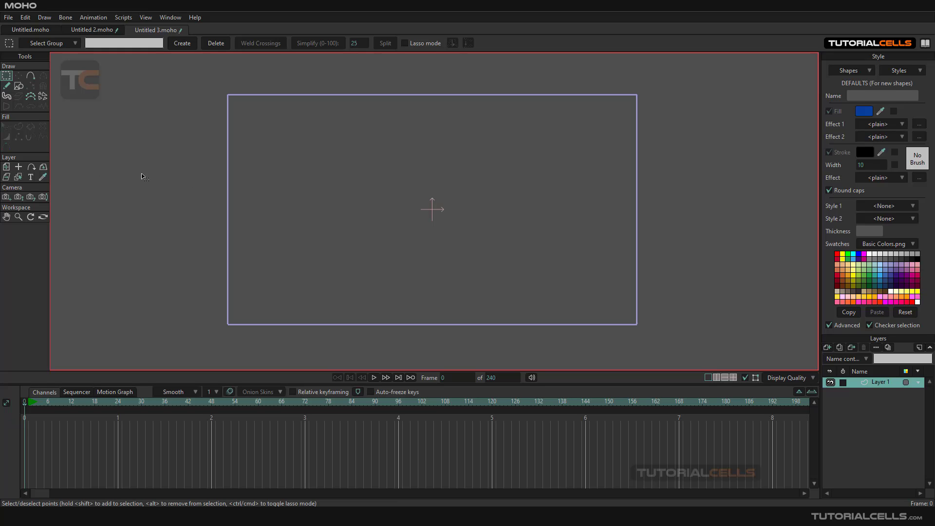
click(6, 96)
drag(308, 168, 103, 238)
- Examine the points along the thick stroke's outline with the Transform Points tool
scroll(150, 203, up, 5)
scroll(151, 202, down, 3)
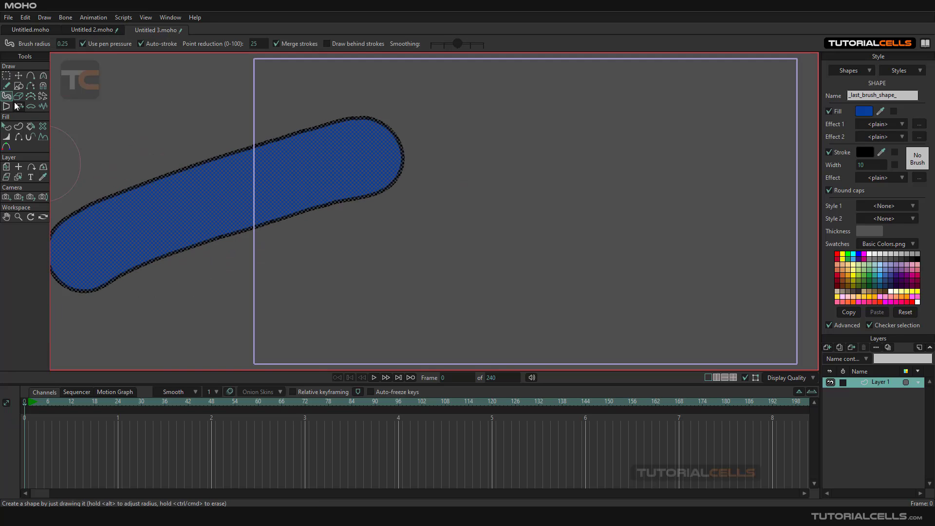
click(18, 75)
scroll(190, 151, up, 6)
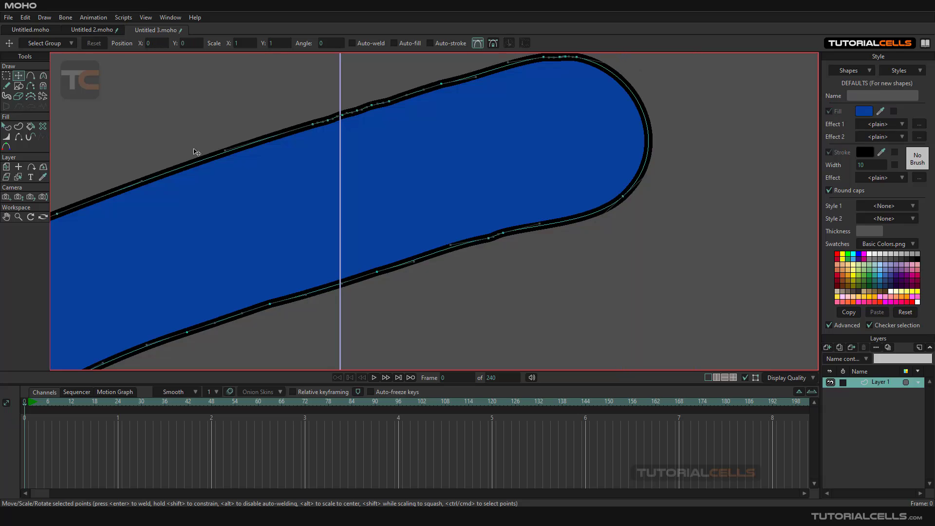
scroll(218, 150, up, 4)
scroll(246, 144, down, 8)
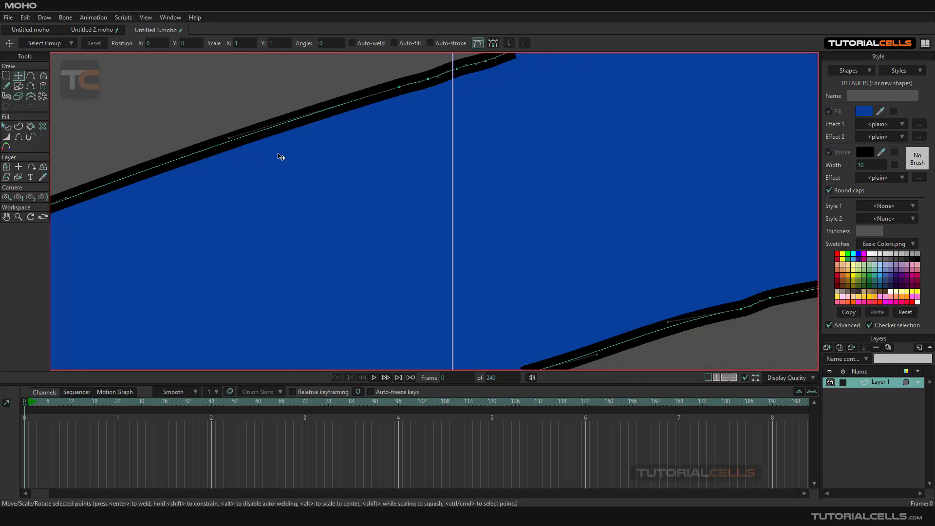
scroll(382, 155, down, 5)
scroll(461, 158, up, 1)
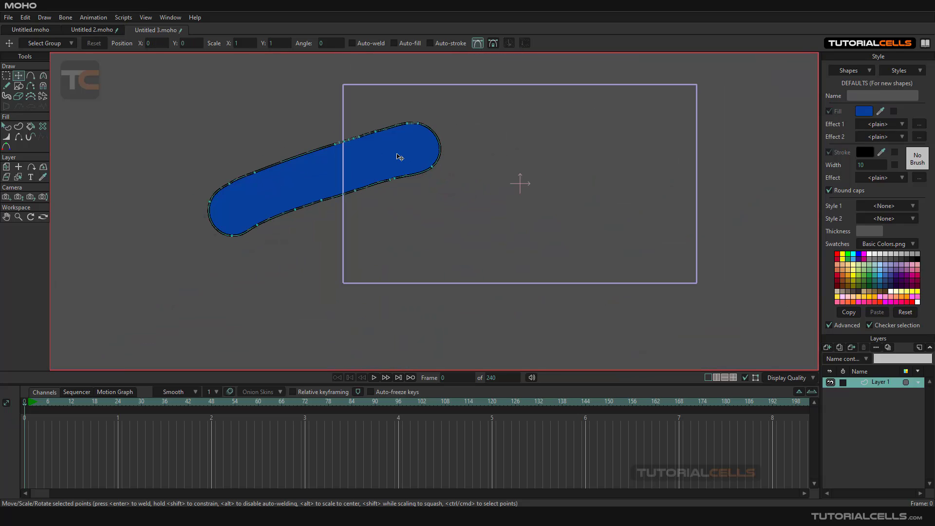
- Select the entire thick Blob Brush stroke with Transform Points and move it right, fully inside the project frame
drag(397, 154, 415, 157)
click(7, 76)
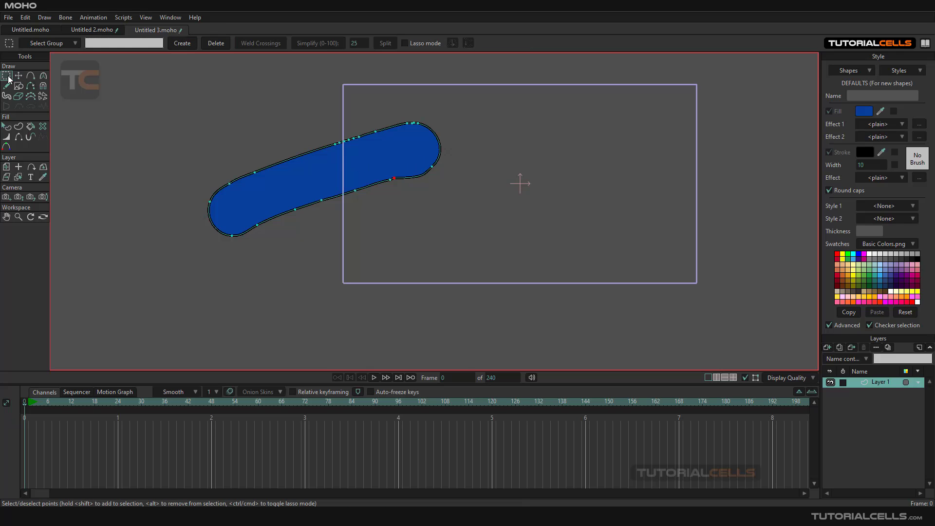
click(19, 76)
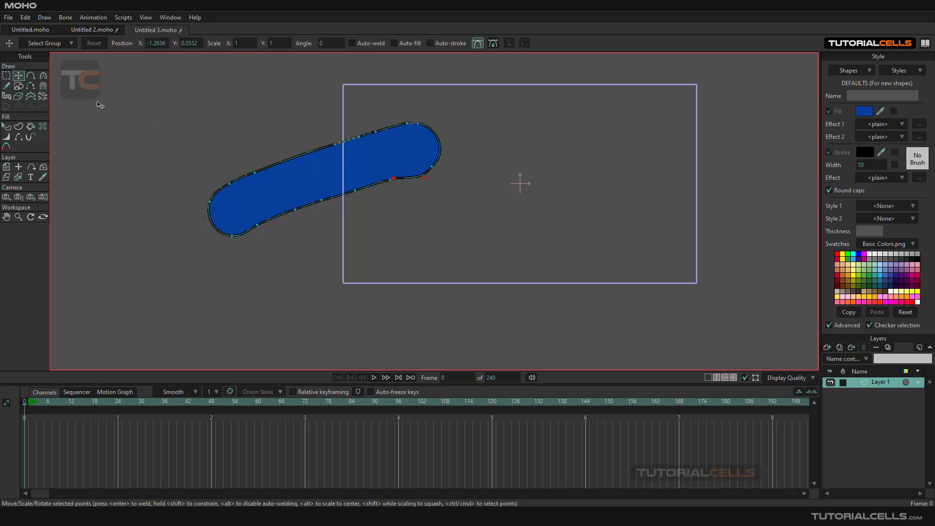
click(304, 181)
drag(305, 182, 484, 176)
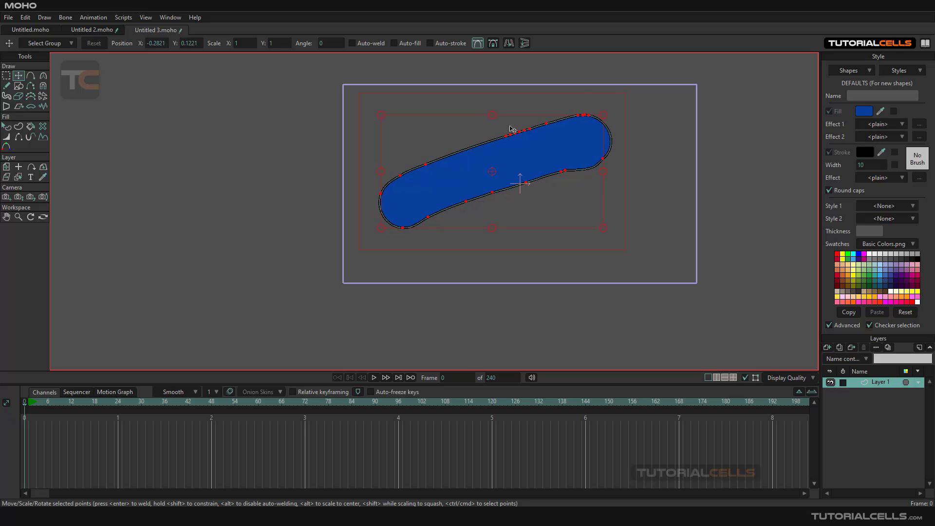
- Shift the selected blue stroke slightly within the project frame and delete it from Layer 1
scroll(657, 167, up, 1)
drag(645, 169, 634, 181)
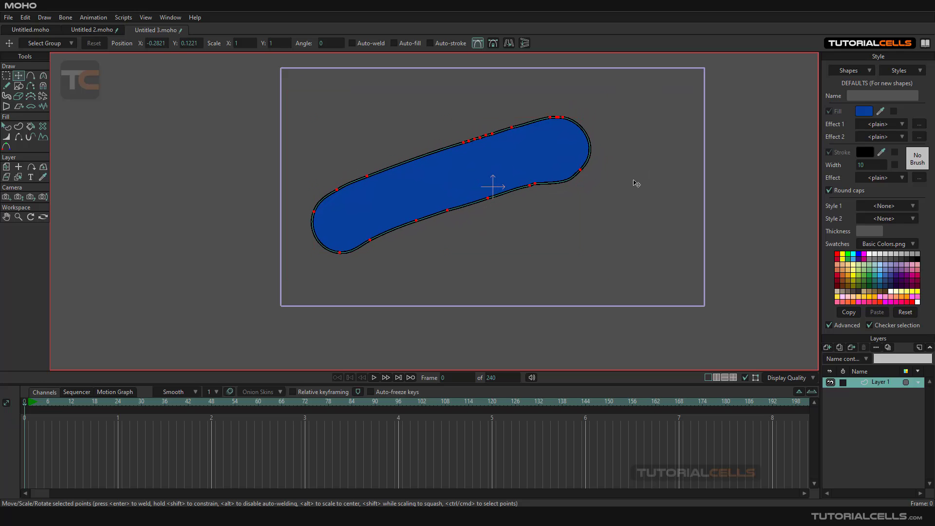
drag(665, 234, 653, 250)
scroll(651, 250, up, 1)
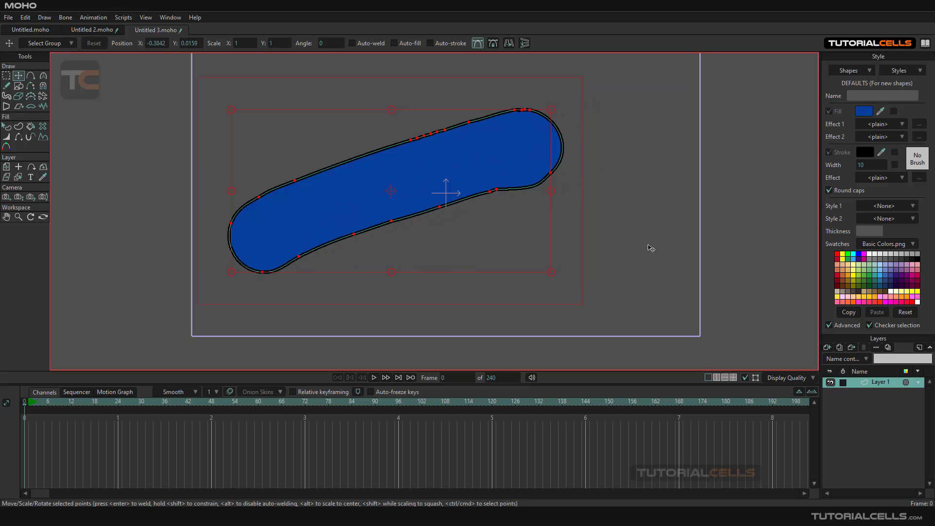
drag(359, 201, 368, 203)
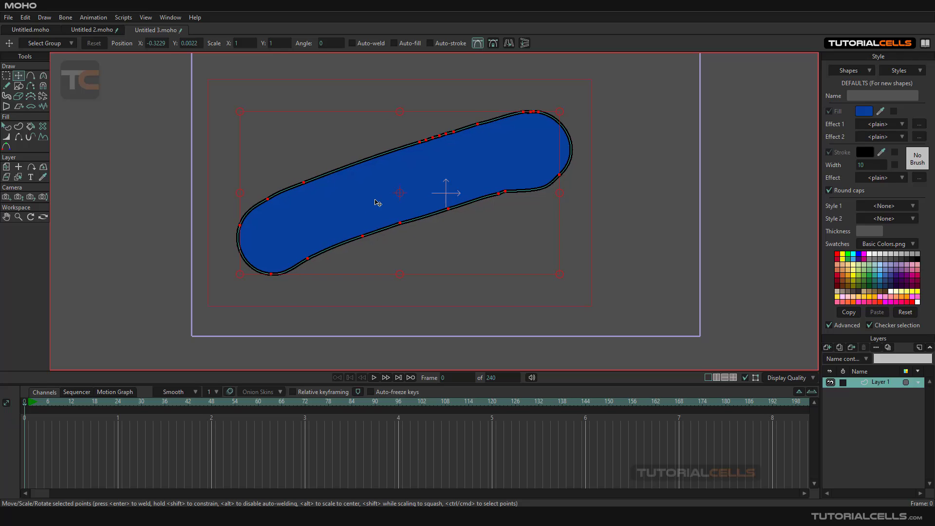
key(Delete)
key(g)
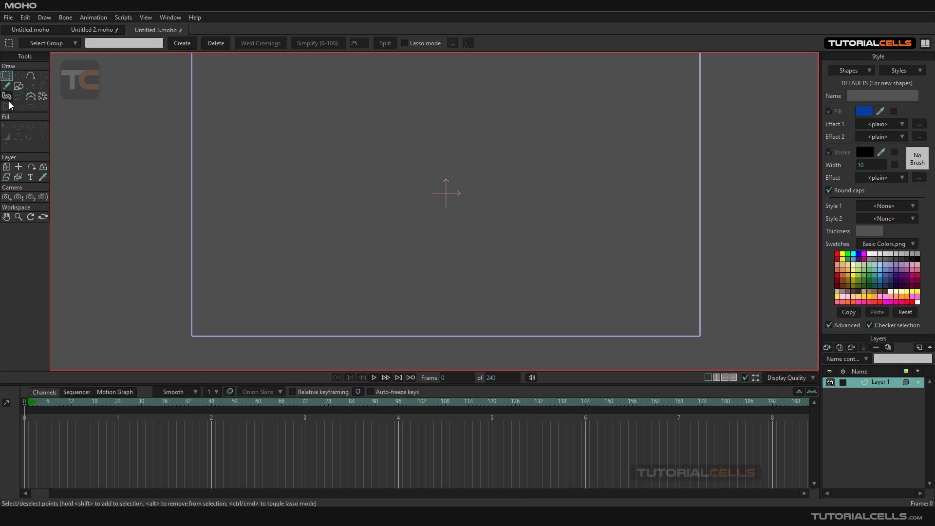